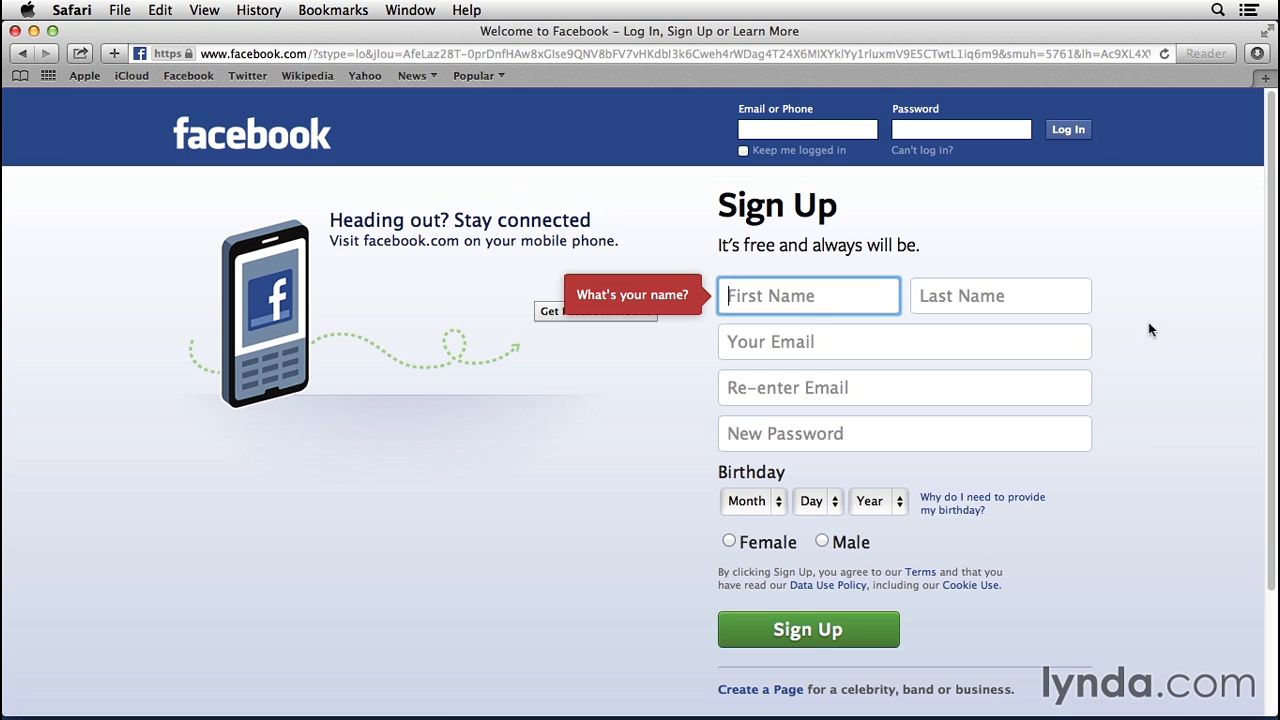
- Enter the first and last name on the Facebook sign-up form
{"action": "key", "text": "Tab"}
{"action": "key", "text": "Tab"}
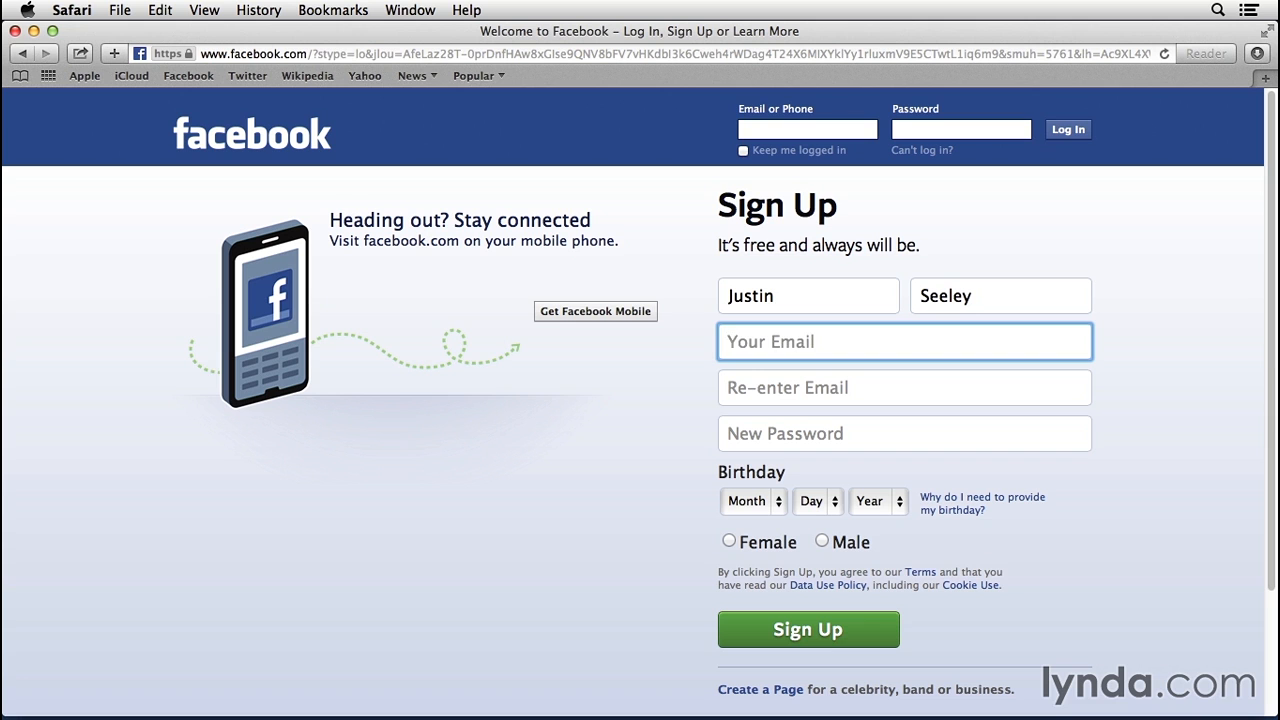
- Enter the email address, re-enter it to confirm, and type a new password
{"action": "type", "text": "[blurred]"}
{"action": "key", "text": "BackSpace"}
{"action": "type", "text": "[blurred][blurred][blurred]"}
{"action": "key", "text": "Tab"}
{"action": "type", "text": "[blurred][blurred][blurred]"}
{"action": "key", "text": "Tab"}
{"action": "type", "text": "••••••••••"}
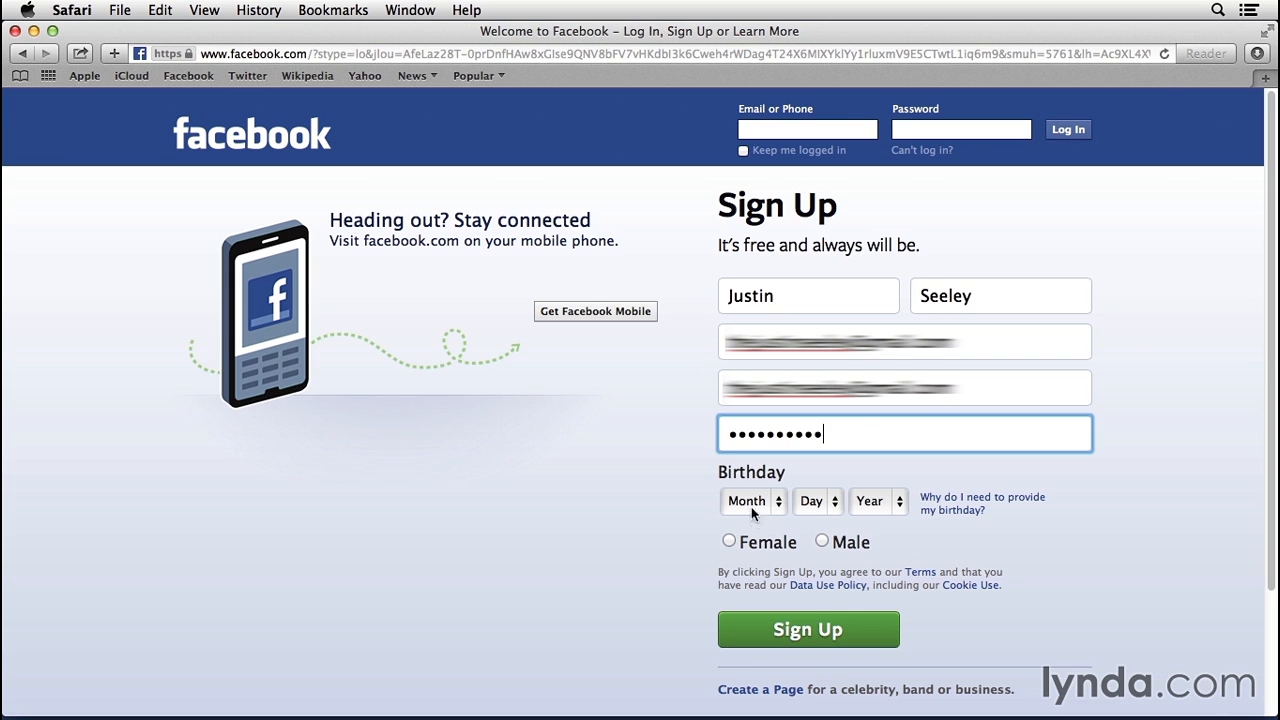
{"action": "left_click", "coordinate": [783, 503]}
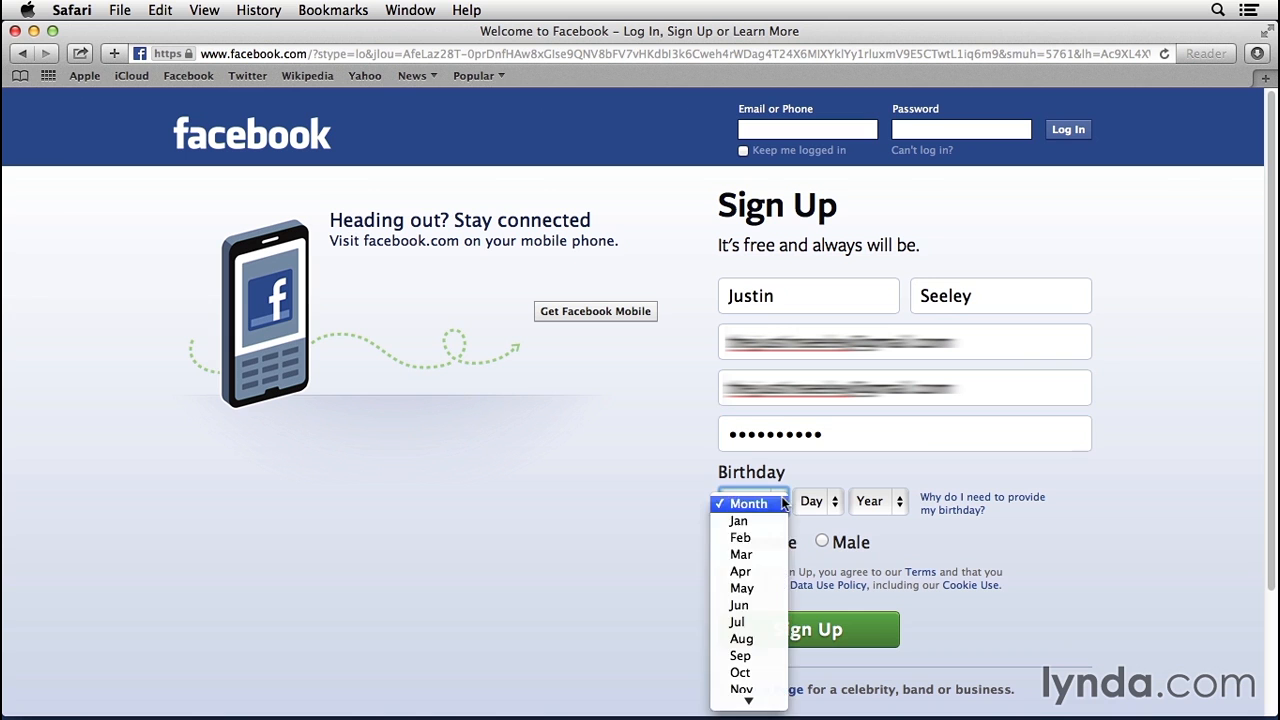
{"action": "left_click", "coordinate": [768, 605]}
{"action": "left_click", "coordinate": [835, 511]}
{"action": "mouse_move", "coordinate": [829, 703]}
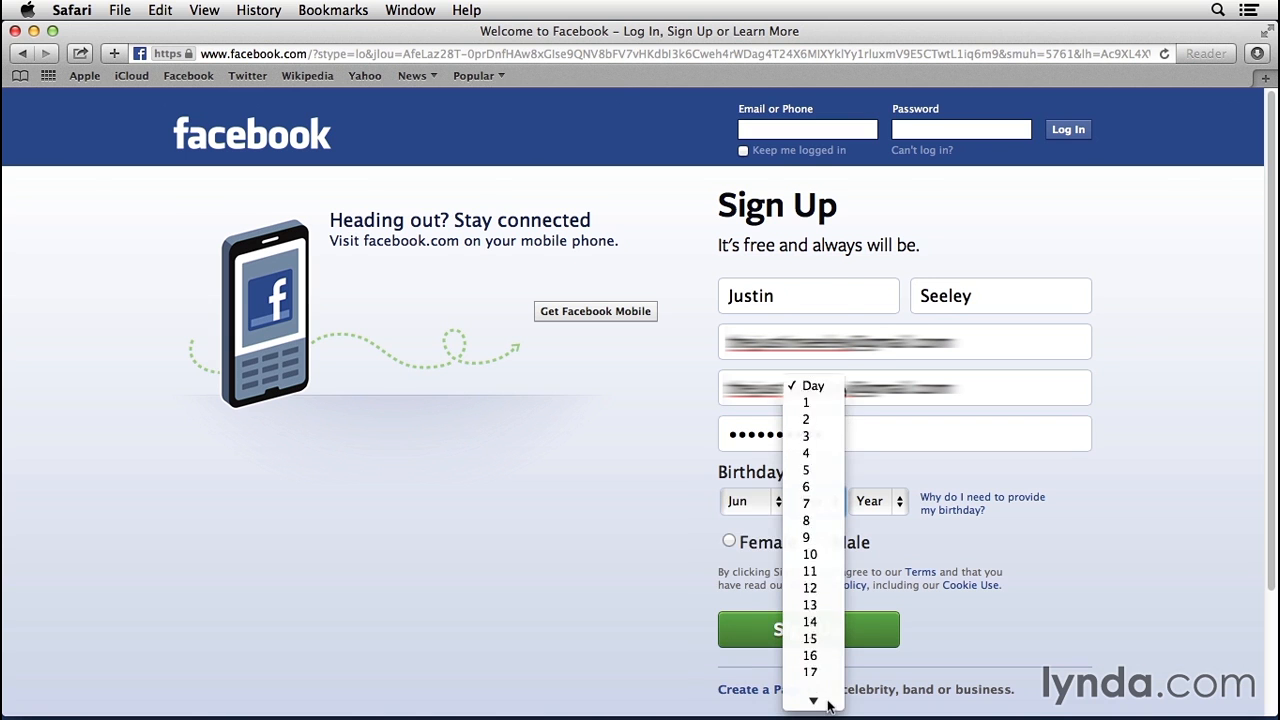
{"action": "left_click", "coordinate": [827, 614]}
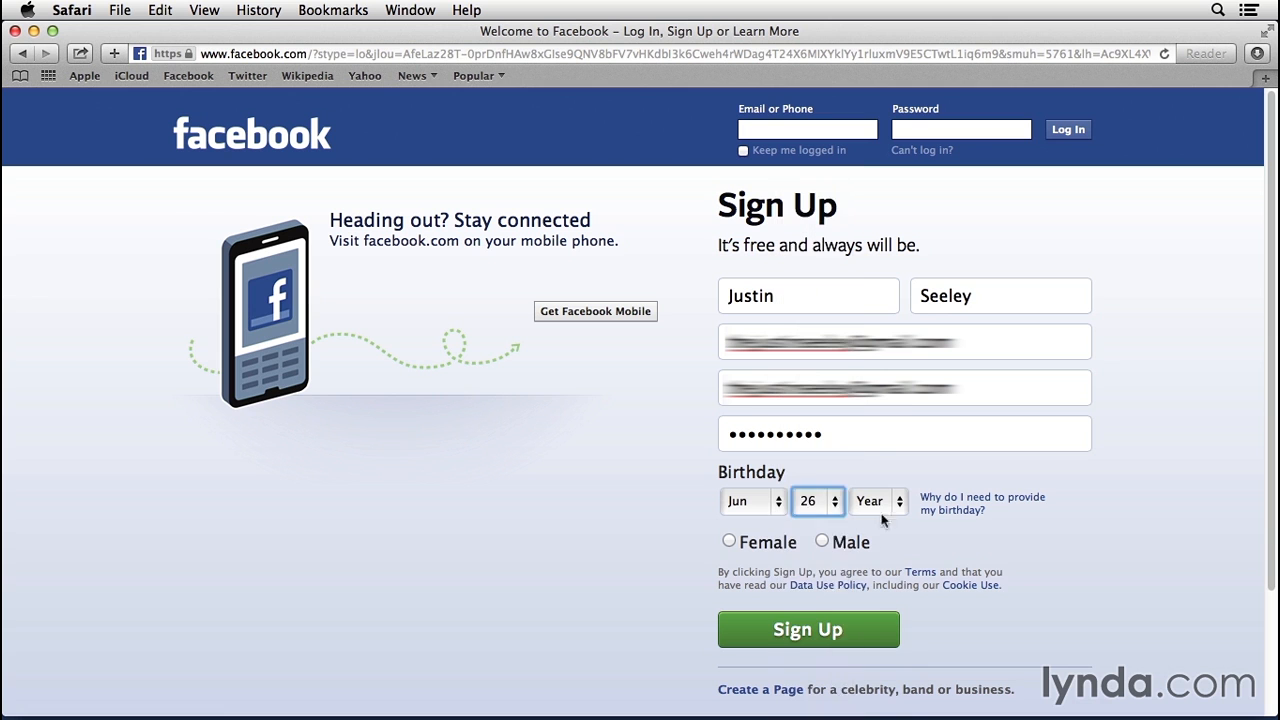
{"action": "left_click", "coordinate": [884, 506]}
{"action": "mouse_move", "coordinate": [892, 708]}
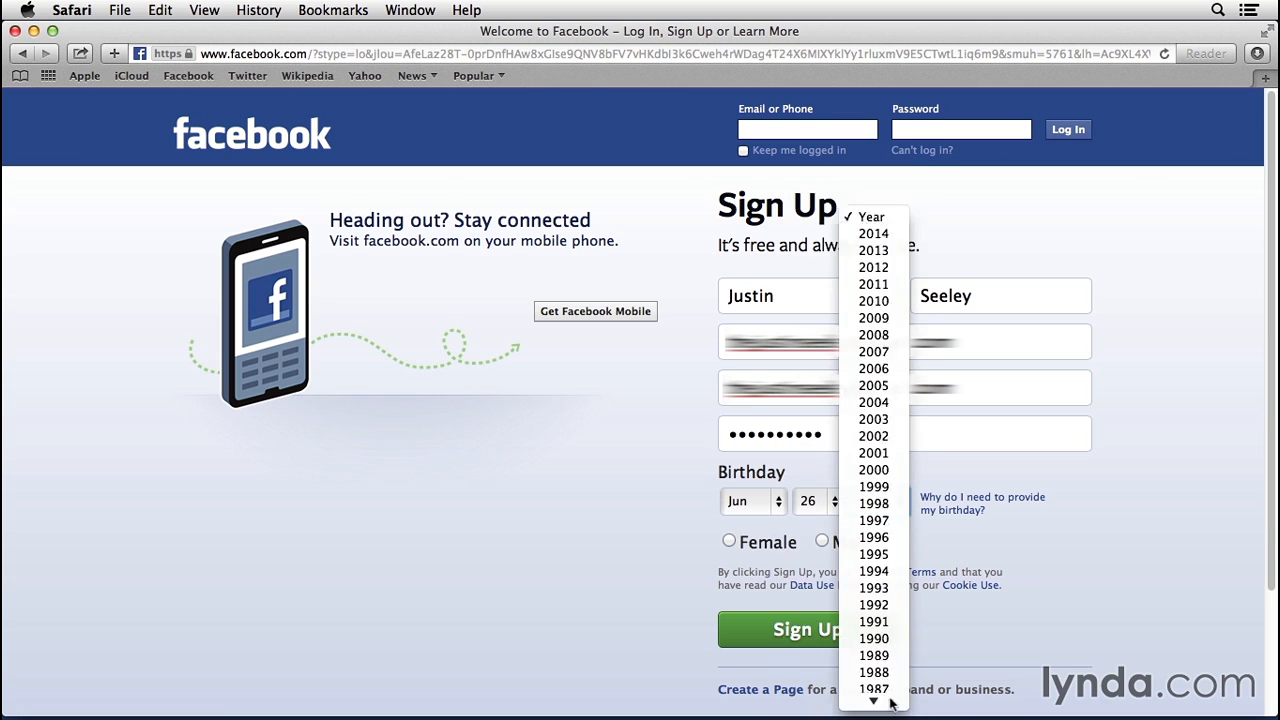
{"action": "left_click", "coordinate": [894, 644]}
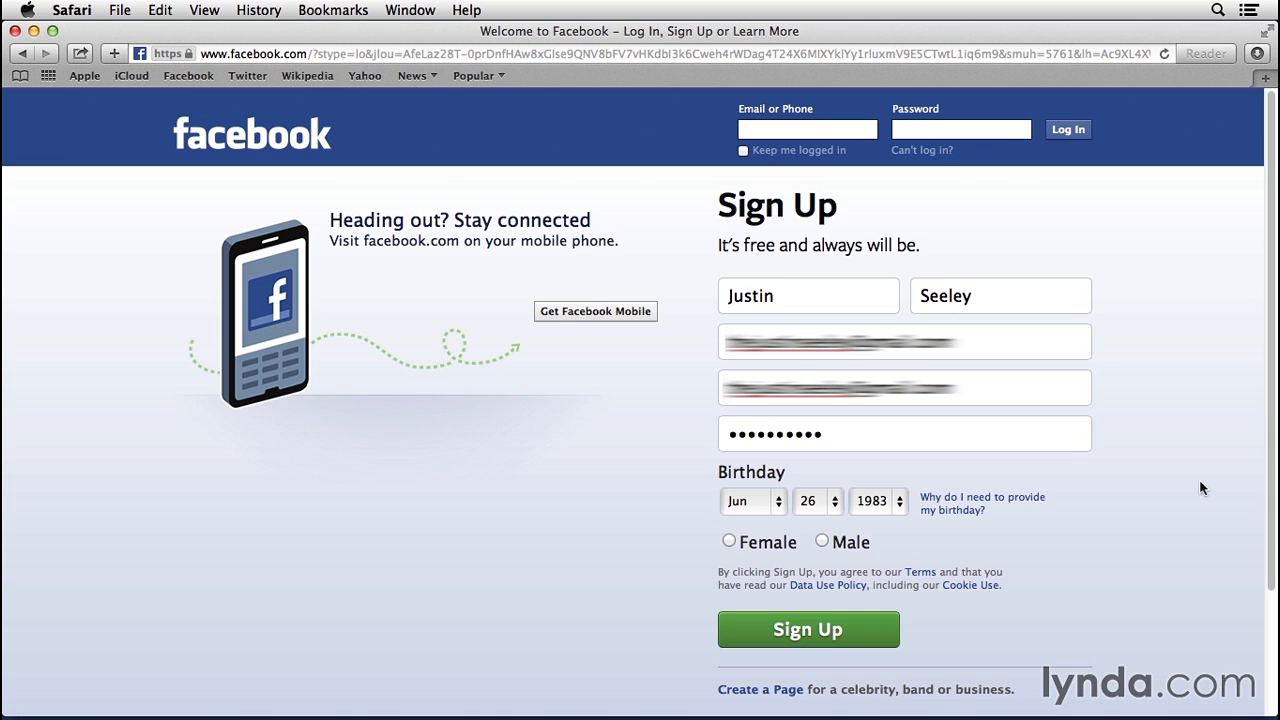
- Read why a birthday is required, choose Male as gender, and submit the form
{"action": "left_click", "coordinate": [940, 509]}
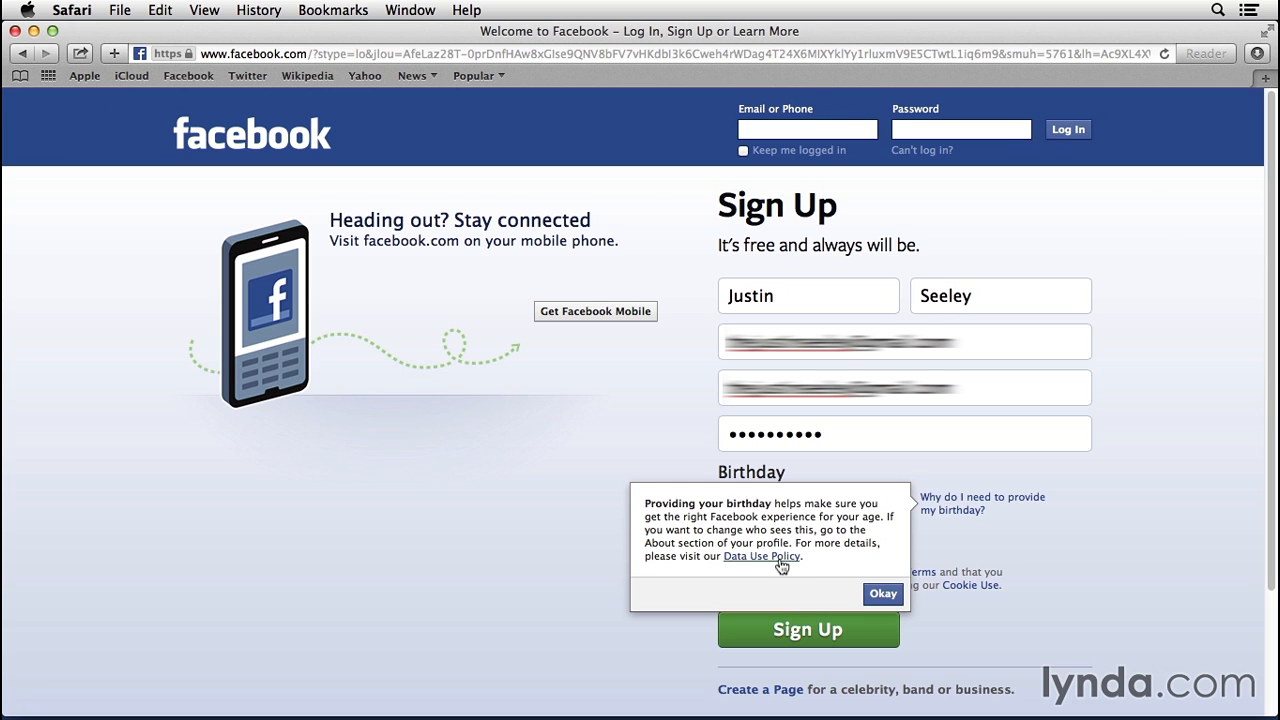
{"action": "left_click", "coordinate": [1167, 541]}
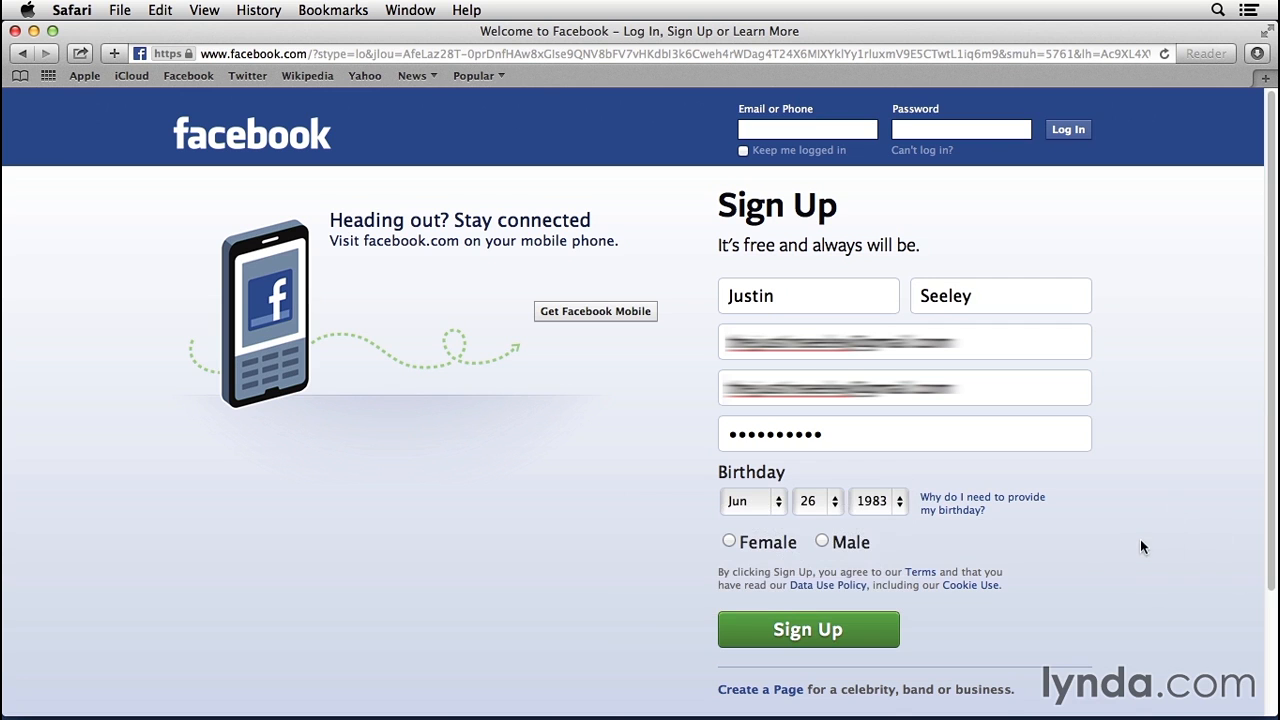
{"action": "left_click", "coordinate": [822, 543]}
{"action": "left_click", "coordinate": [844, 630]}
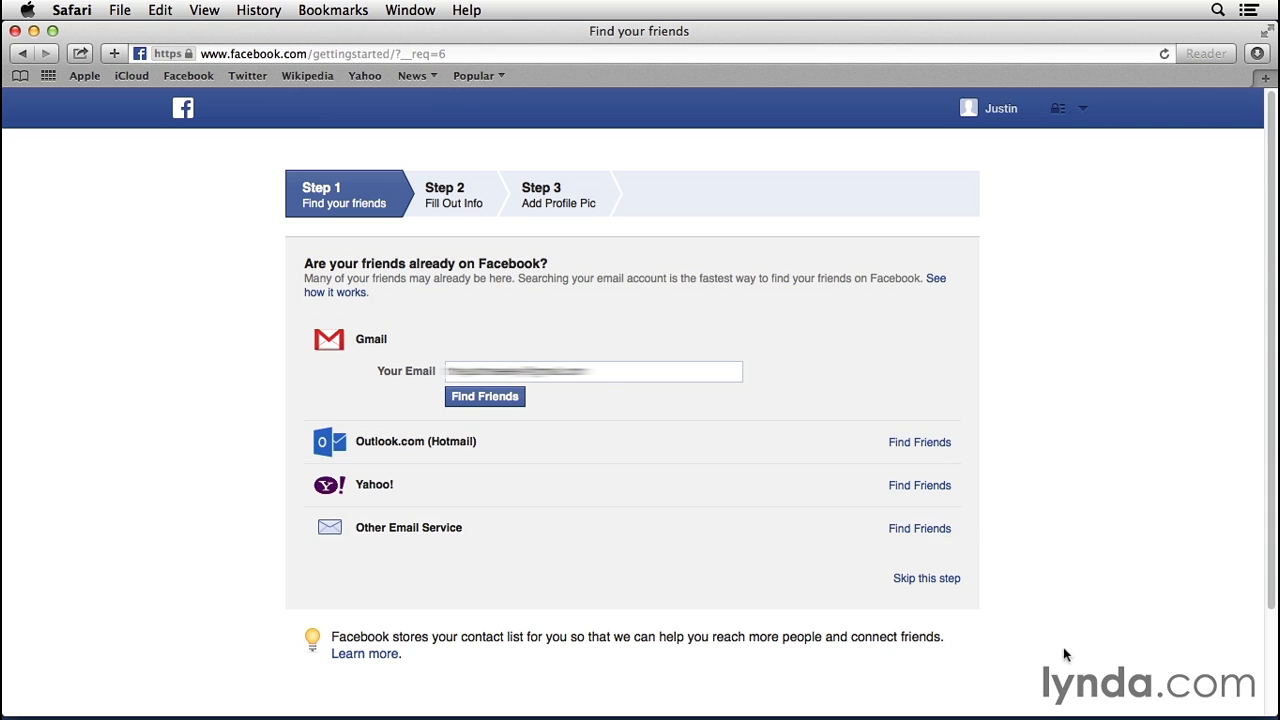
- Skip the Find your friends step and confirm the skip
{"action": "left_click", "coordinate": [948, 584]}
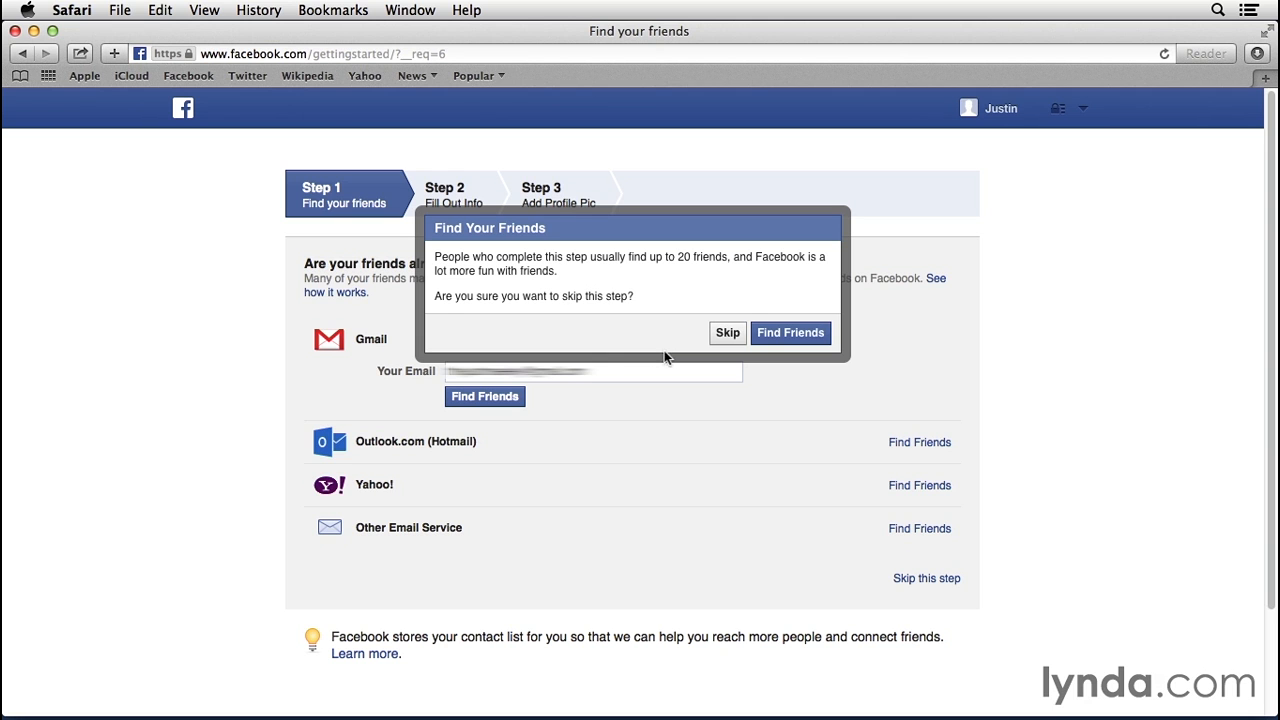
{"action": "left_click", "coordinate": [727, 333]}
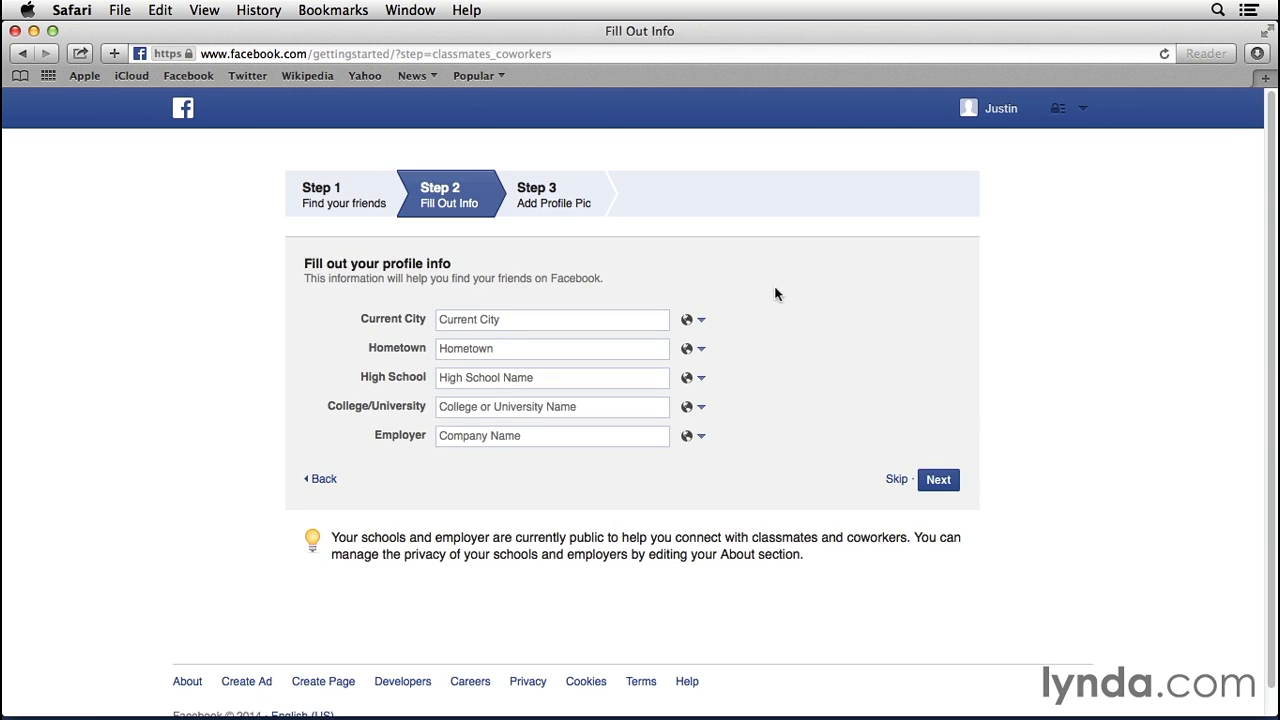
- Set current city to Nashville, Tennessee and hometown to Murray, Kentucky
{"action": "left_click", "coordinate": [546, 320]}
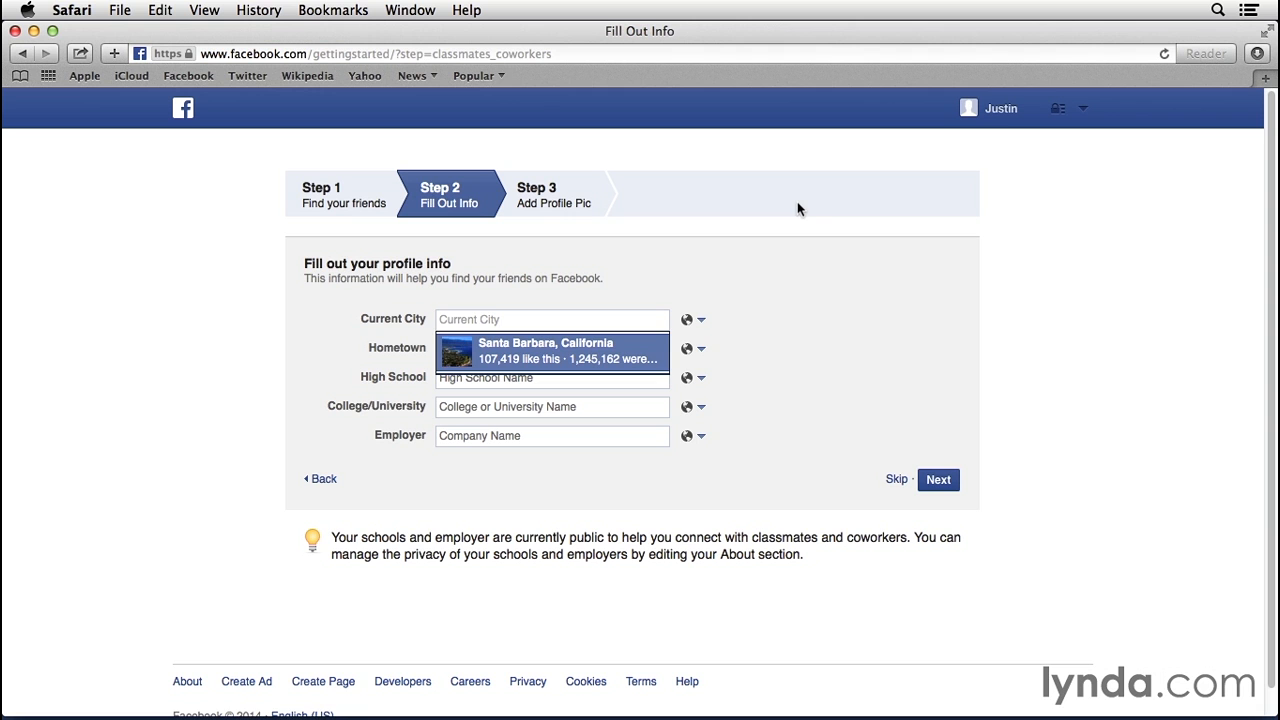
{"action": "type", "text": "Nashvil"}
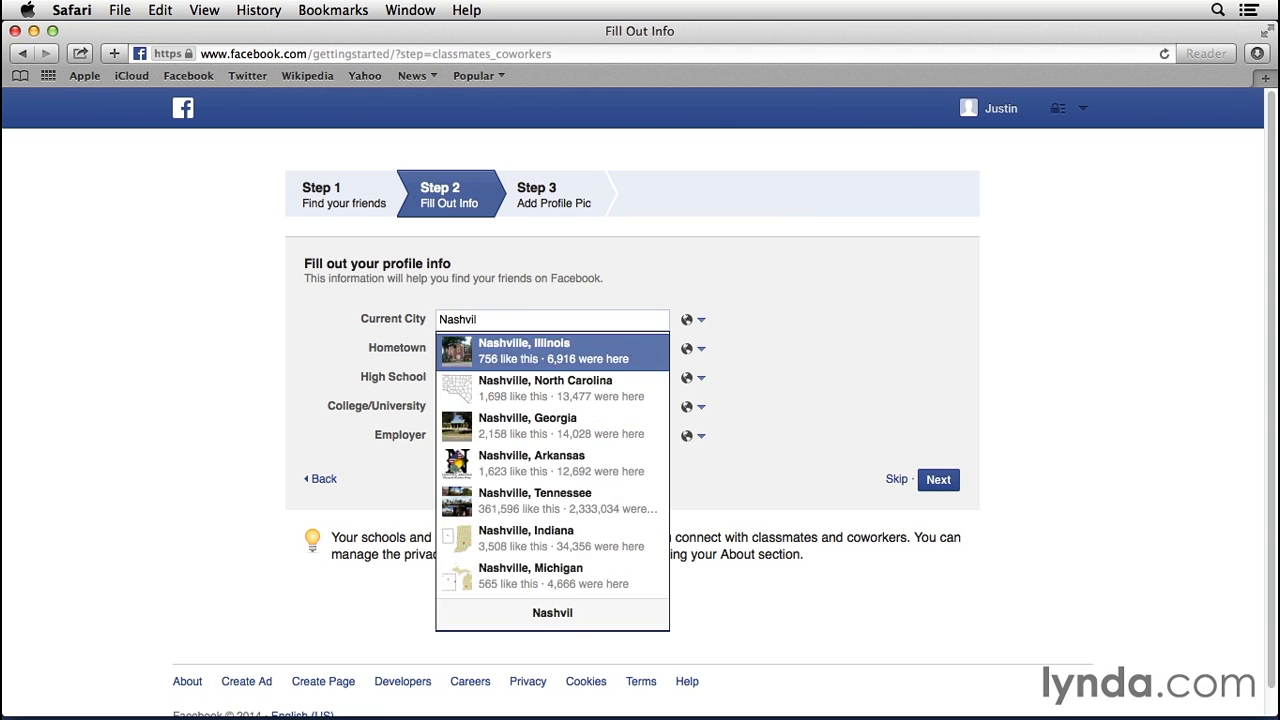
{"action": "type", "text": "le, T"}
{"action": "left_click", "coordinate": [581, 352]}
{"action": "key", "text": "Tab"}
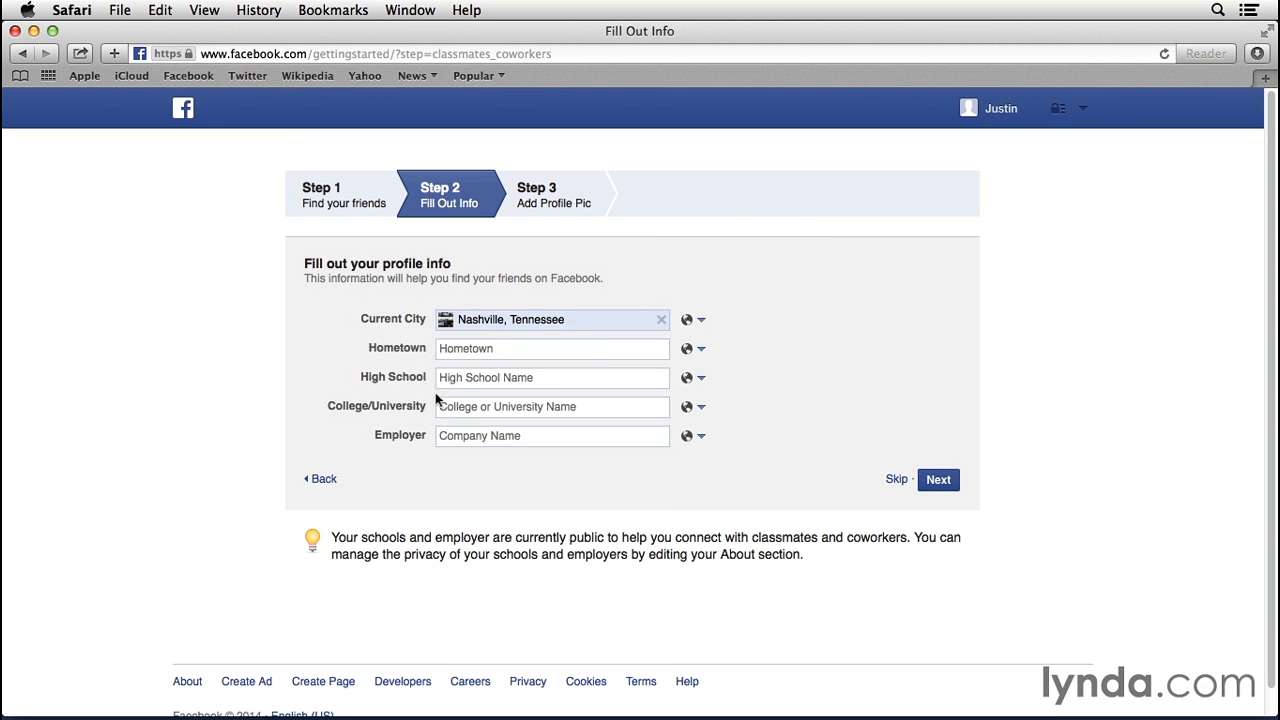
{"action": "type", "text": "Murr"}
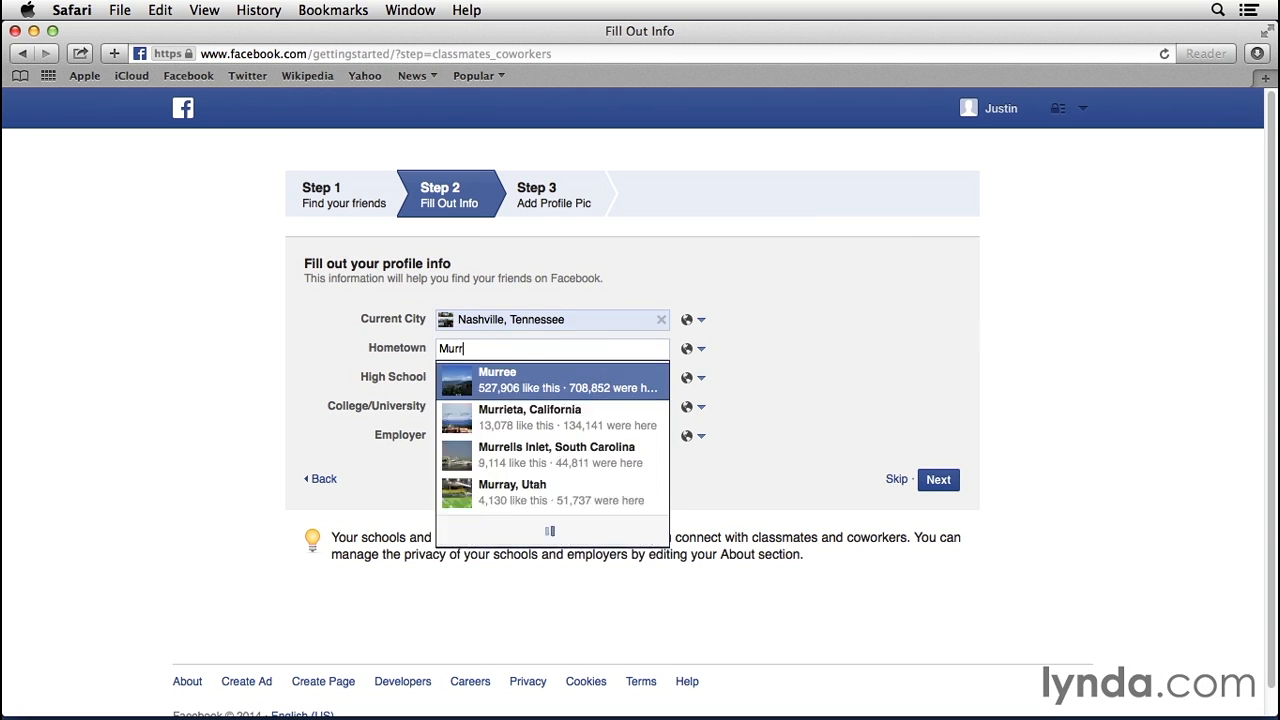
{"action": "type", "text": "ay, ke"}
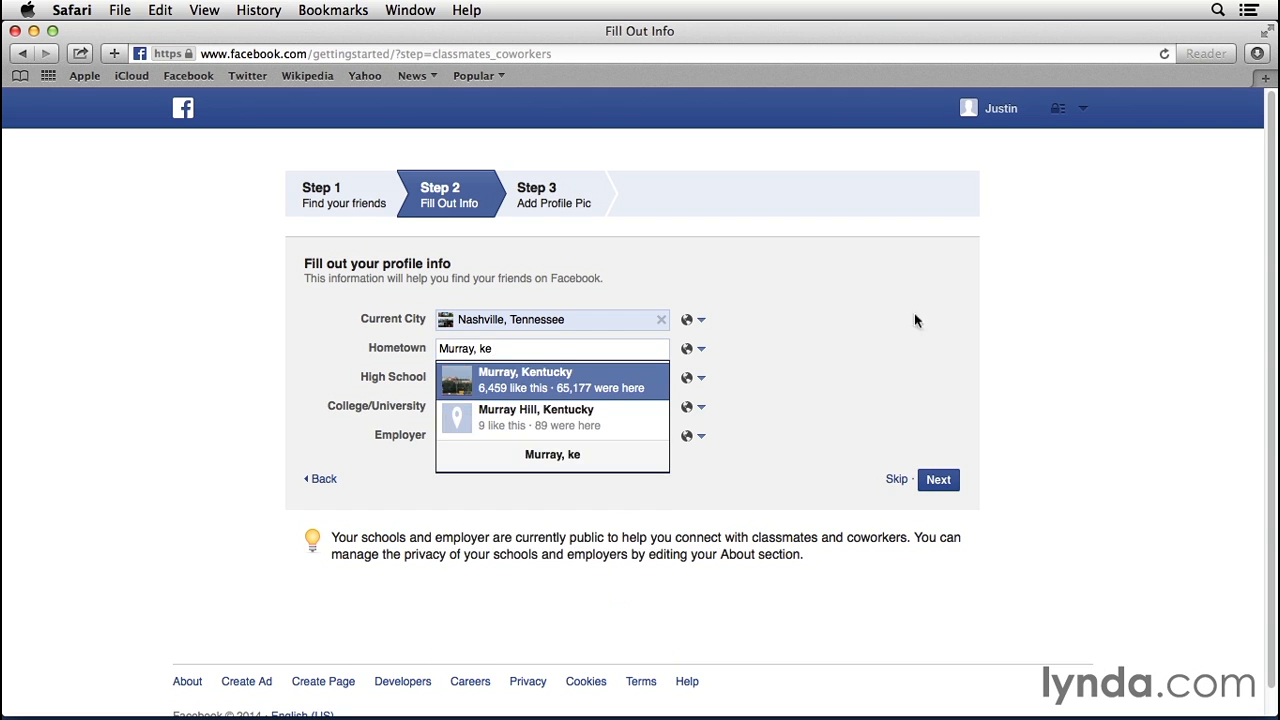
{"action": "left_click", "coordinate": [519, 384]}
- Add Murray High School, Murray State University and employer lynda.com, then submit the profile info
{"action": "left_click", "coordinate": [521, 385]}
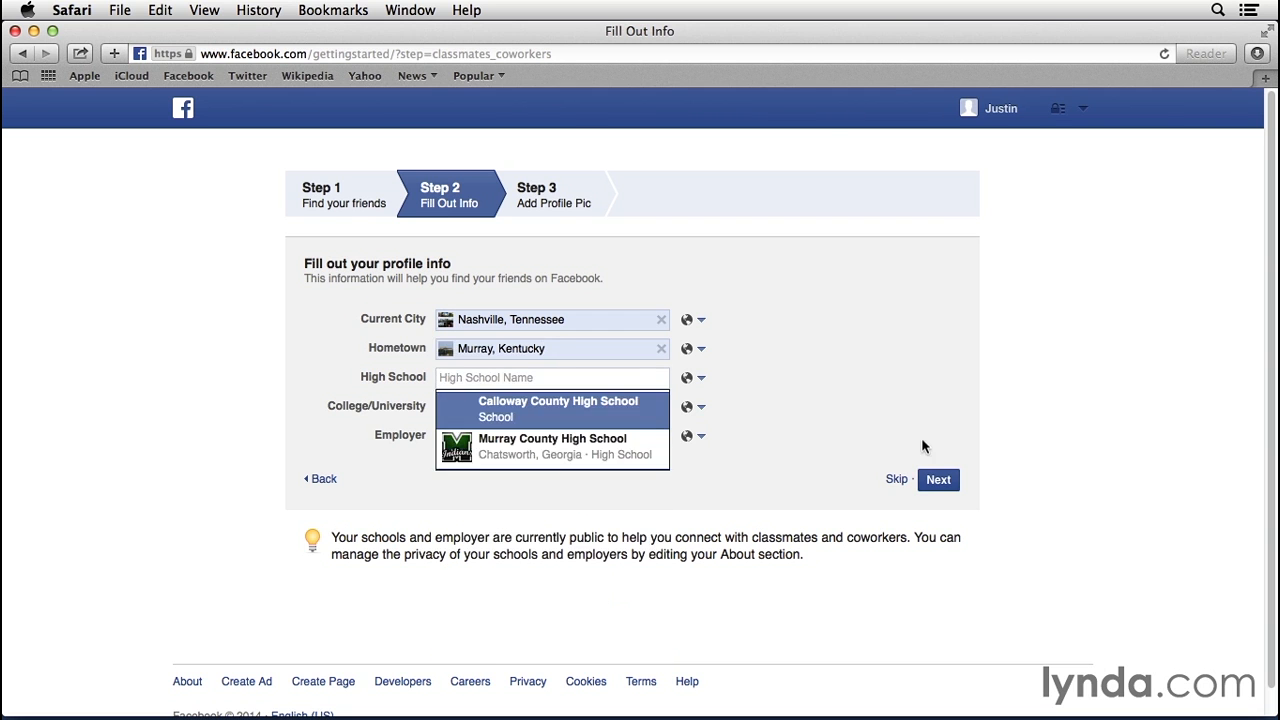
{"action": "type", "text": "Murray Hi"}
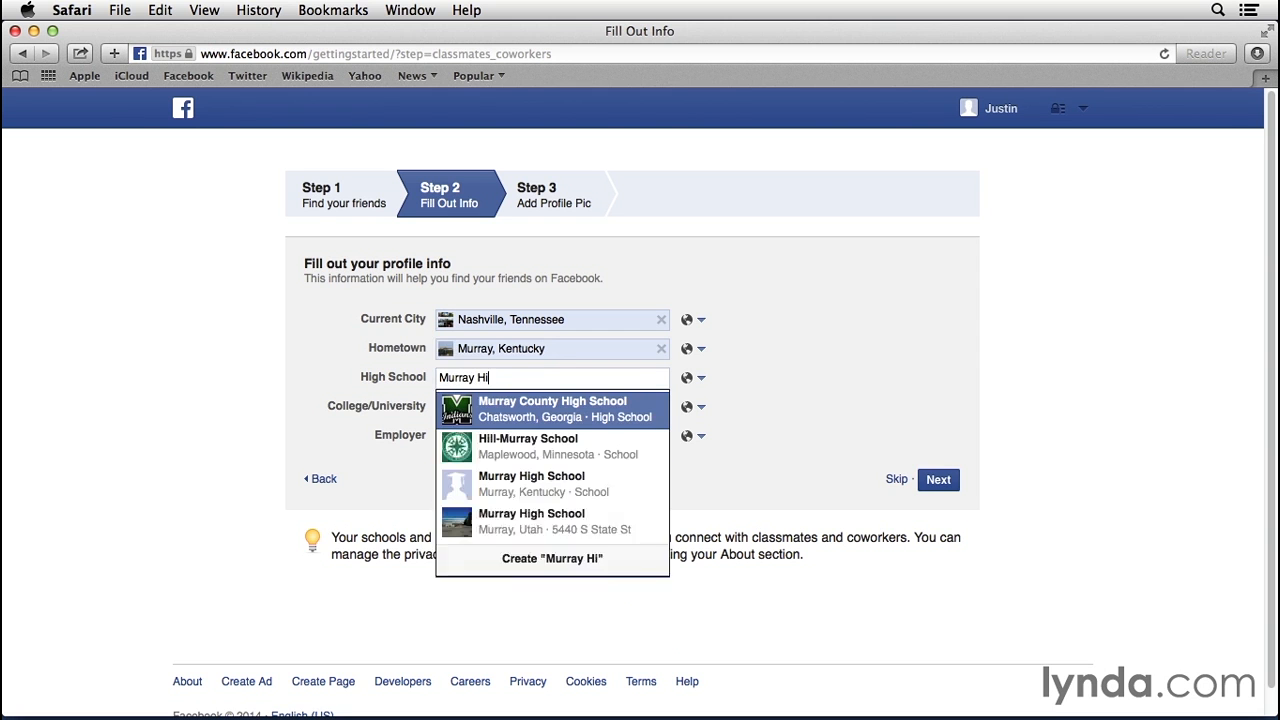
{"action": "type", "text": "gh School"}
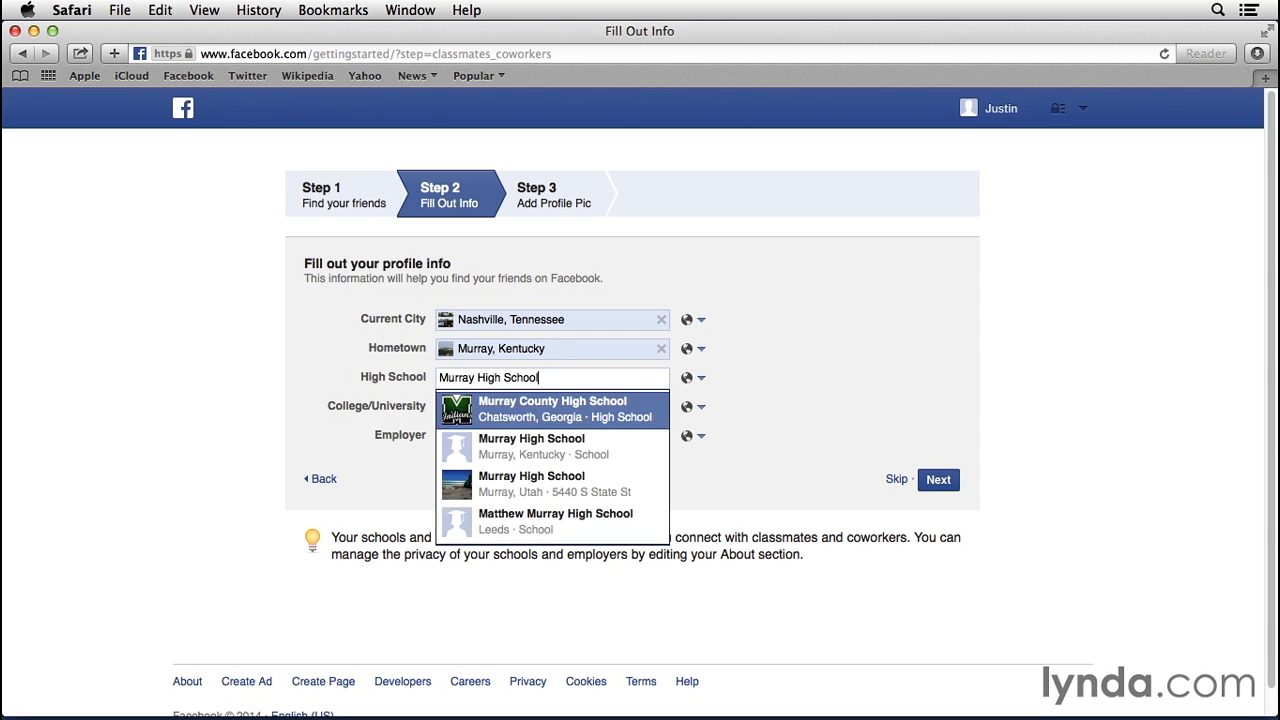
{"action": "left_click", "coordinate": [609, 455]}
{"action": "left_click", "coordinate": [552, 410]}
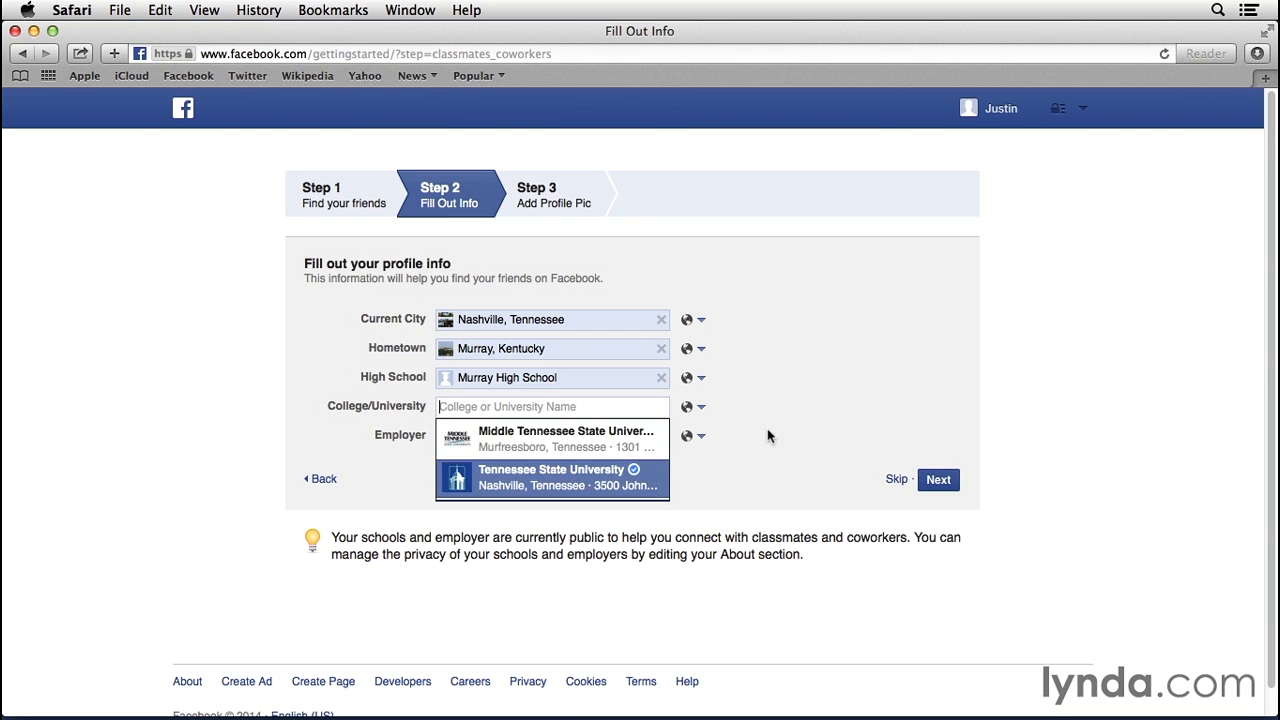
{"action": "type", "text": "Murray Stat"}
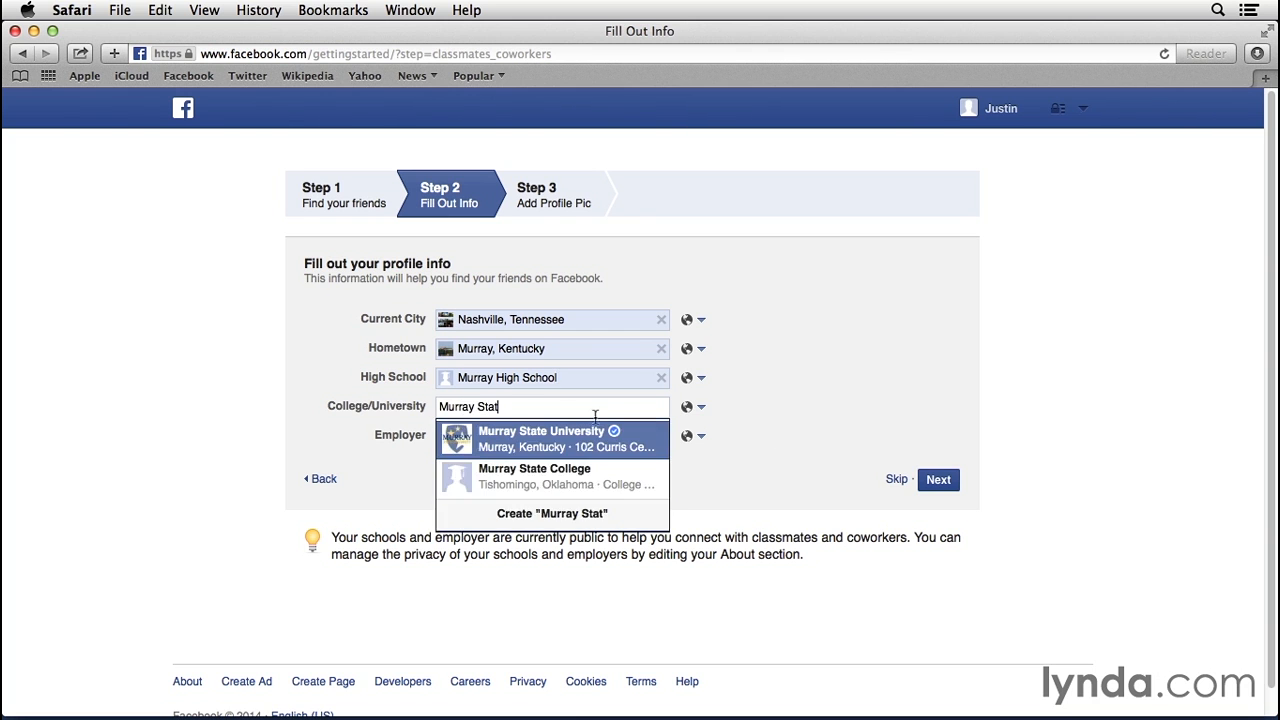
{"action": "left_click", "coordinate": [490, 446]}
{"action": "left_click", "coordinate": [507, 437]}
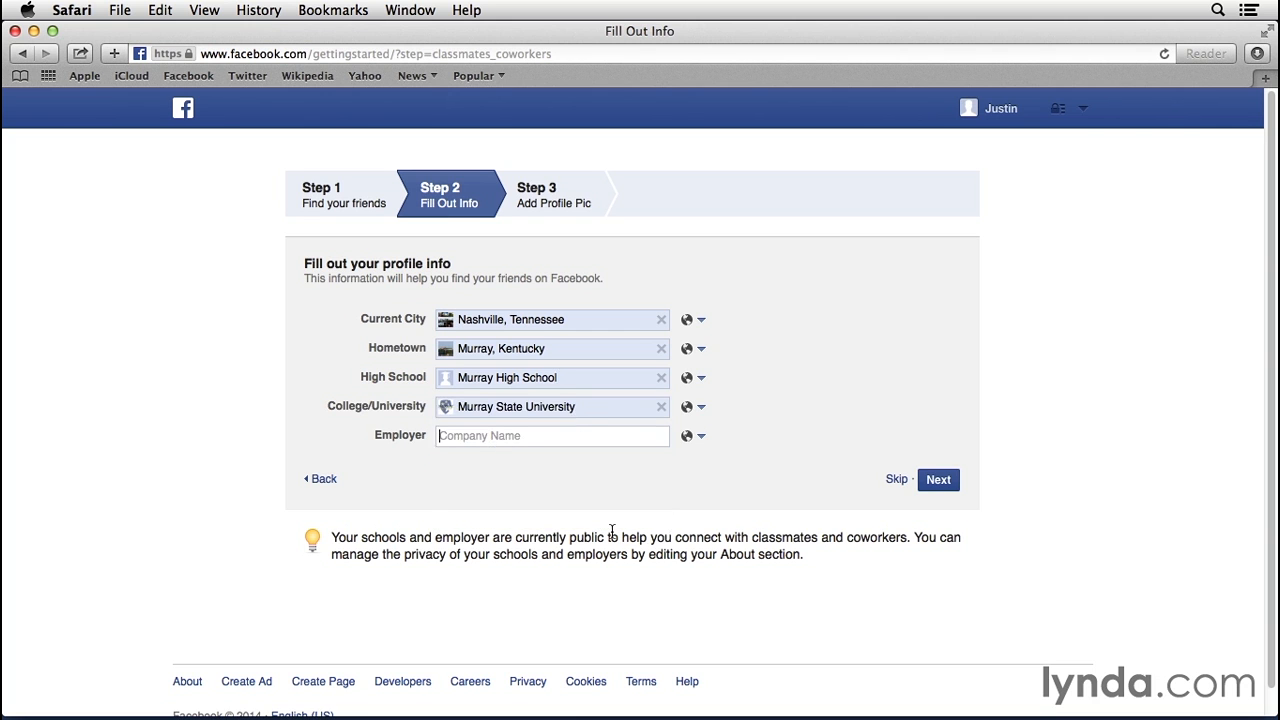
{"action": "type", "text": "lynda.com"}
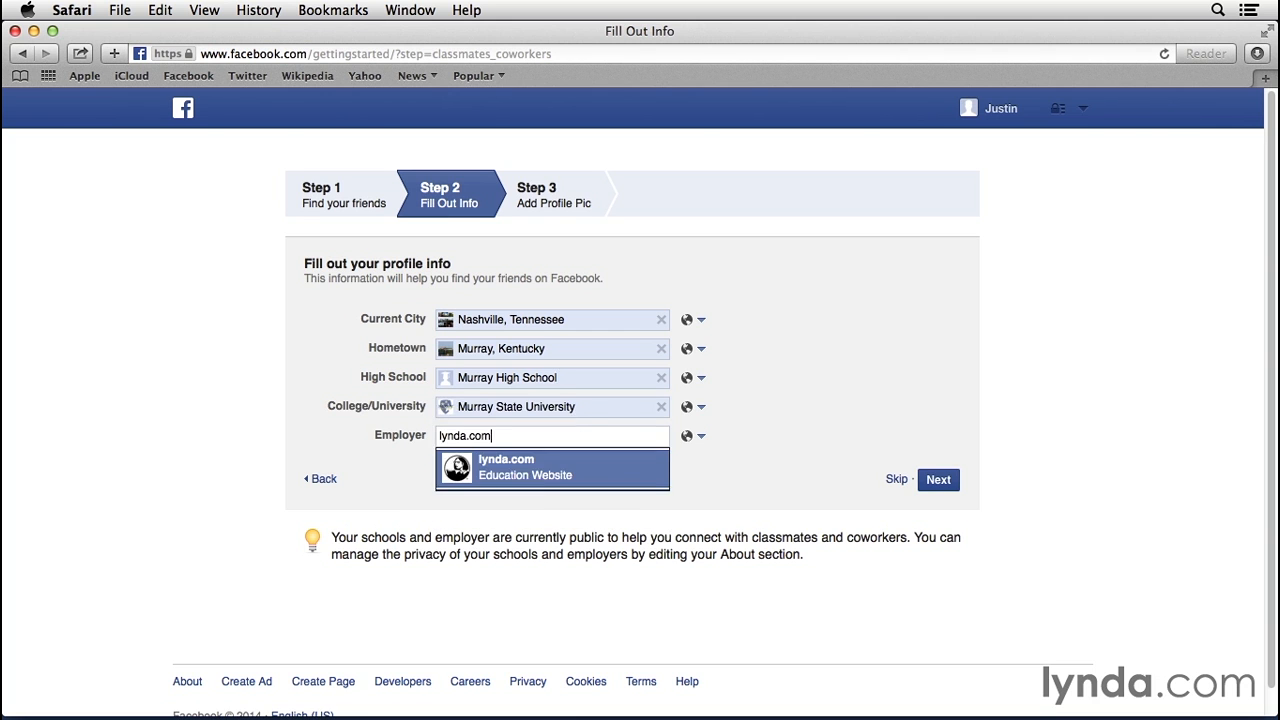
{"action": "left_click", "coordinate": [542, 466]}
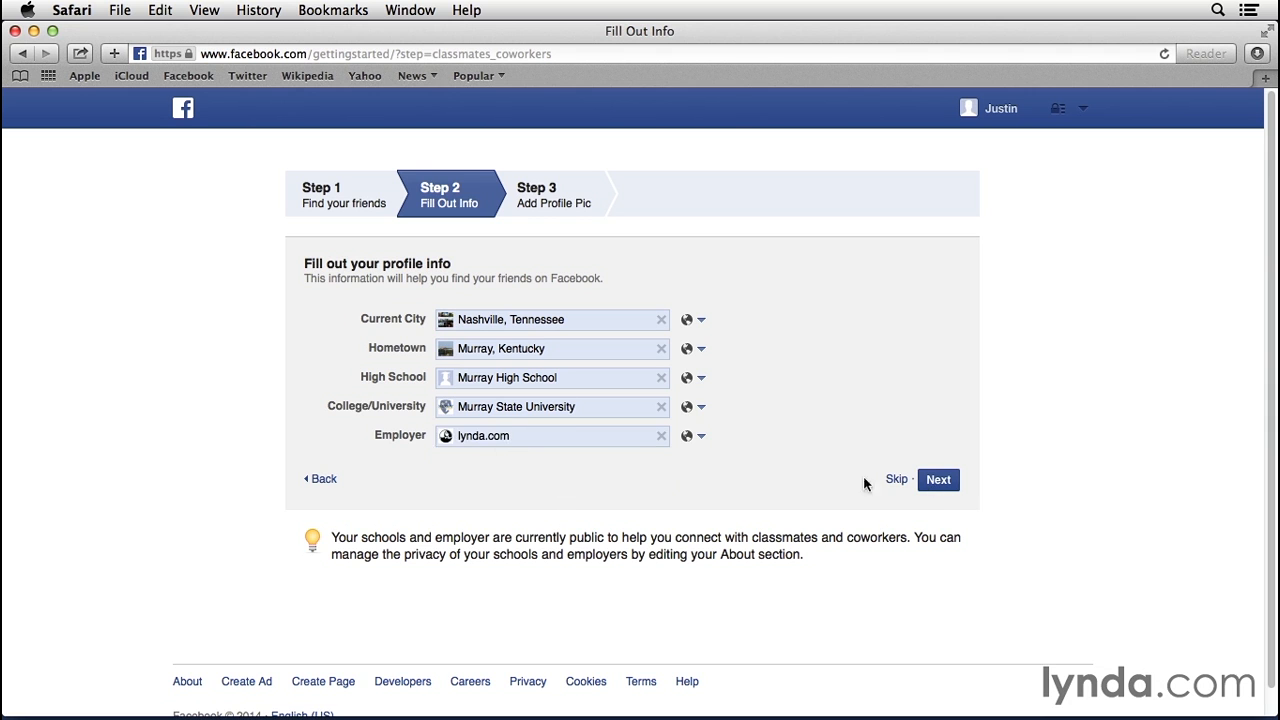
{"action": "left_click", "coordinate": [944, 484]}
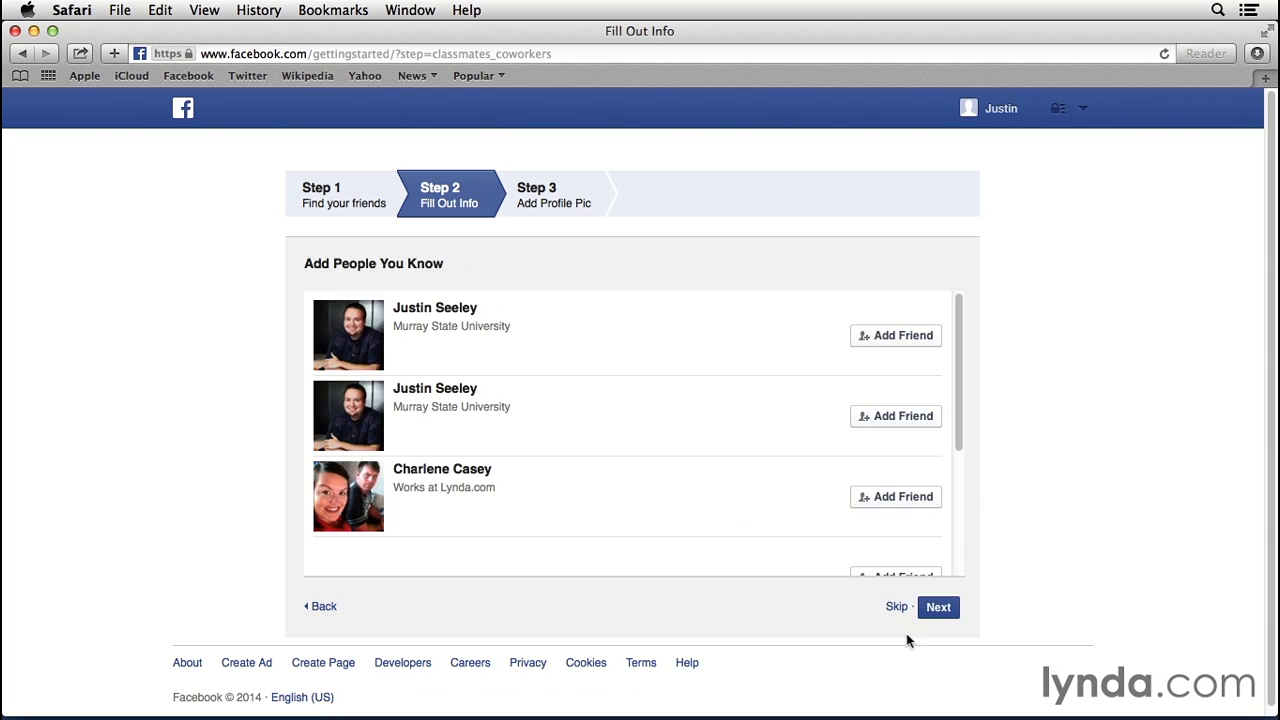
- Skip the Add People You Know suggestions
{"action": "left_click", "coordinate": [897, 608]}
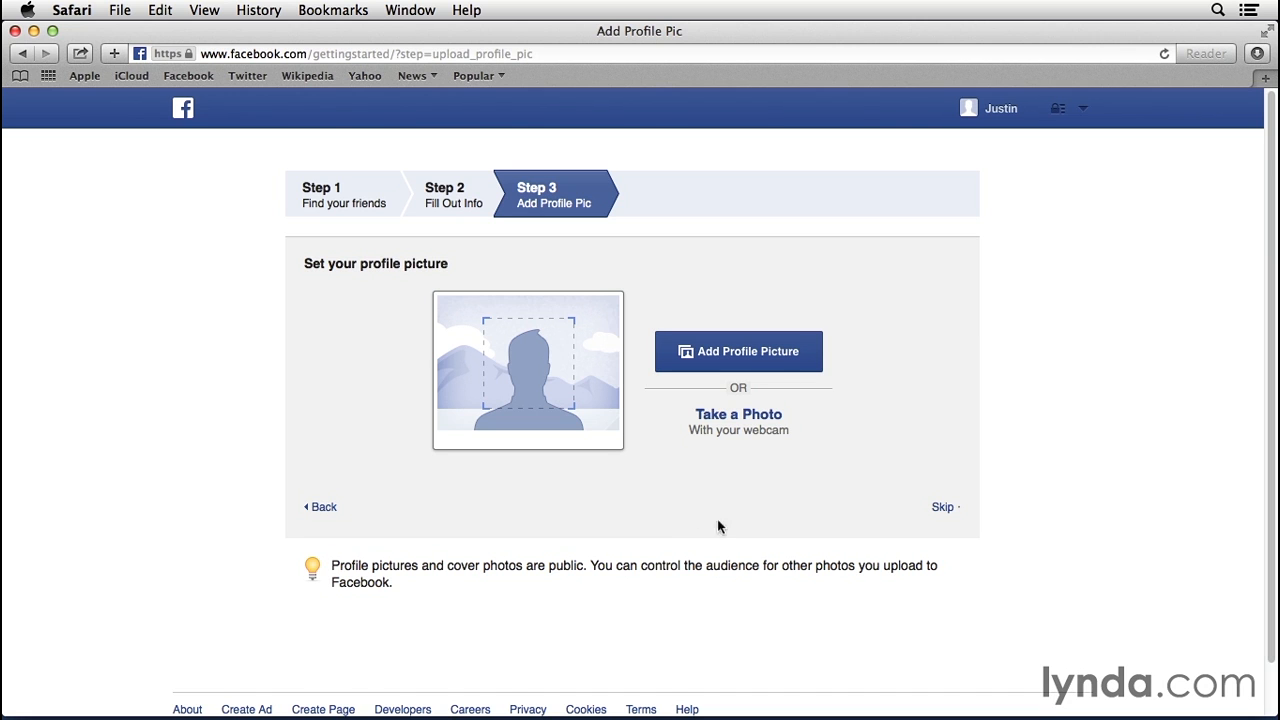
- Upload me.jpg from Desktop > Facebook Account as the profile picture
{"action": "left_click", "coordinate": [753, 347]}
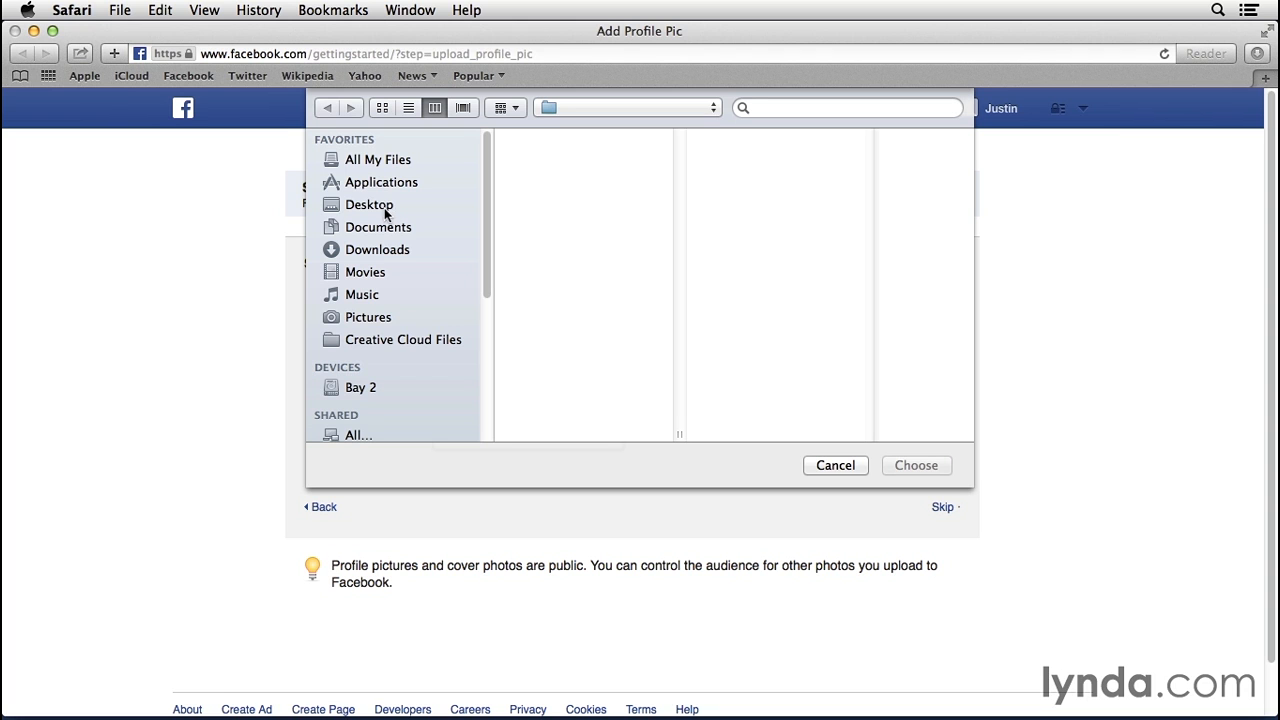
{"action": "left_click", "coordinate": [386, 211]}
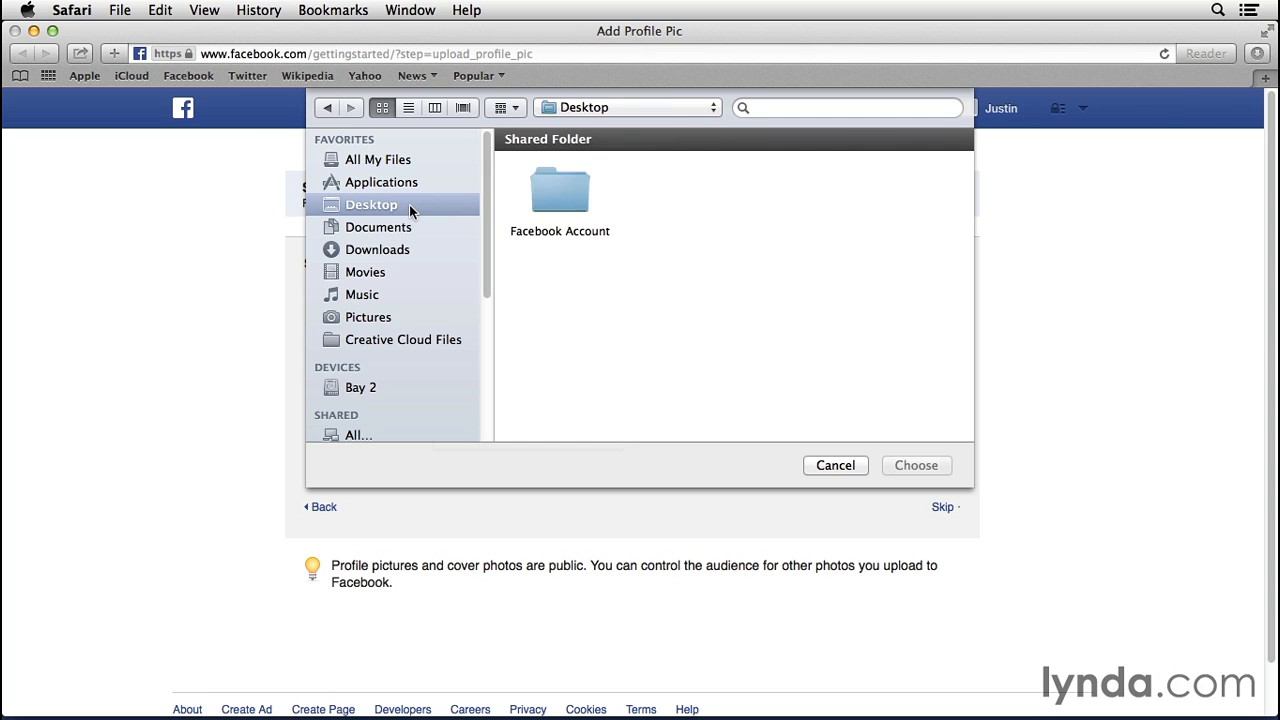
{"action": "left_click", "coordinate": [542, 195]}
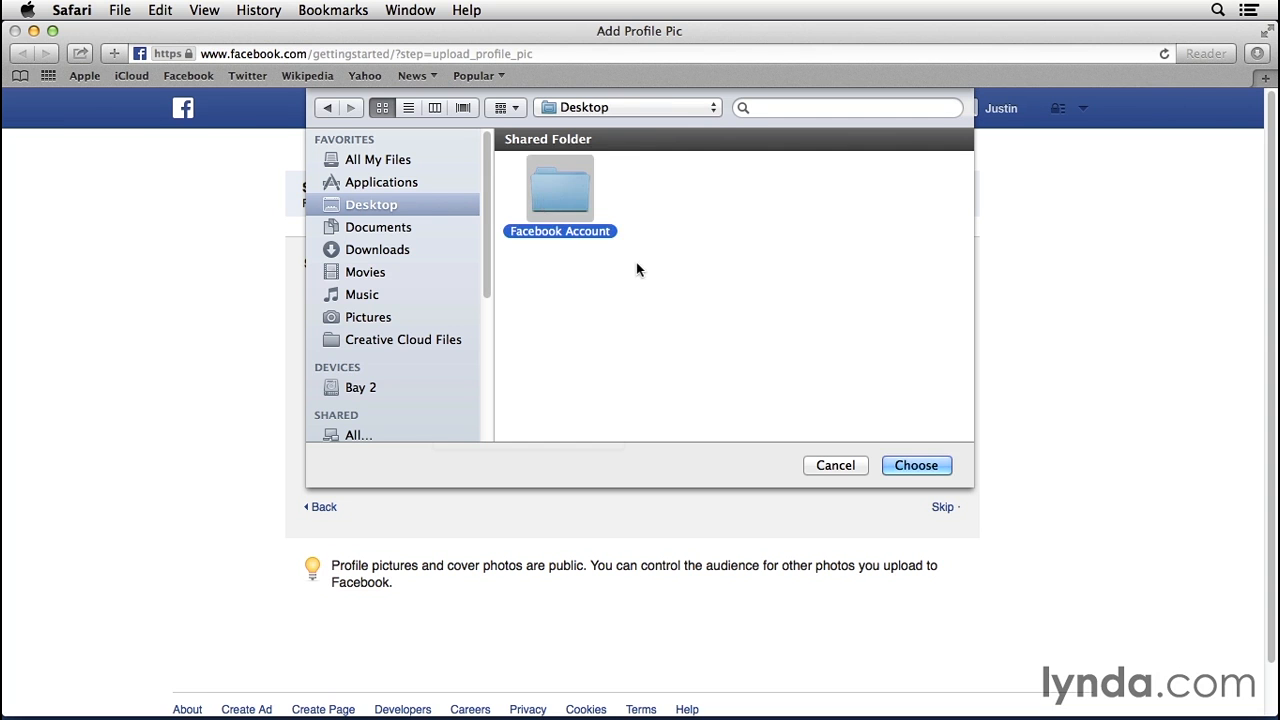
{"action": "key", "text": "Return"}
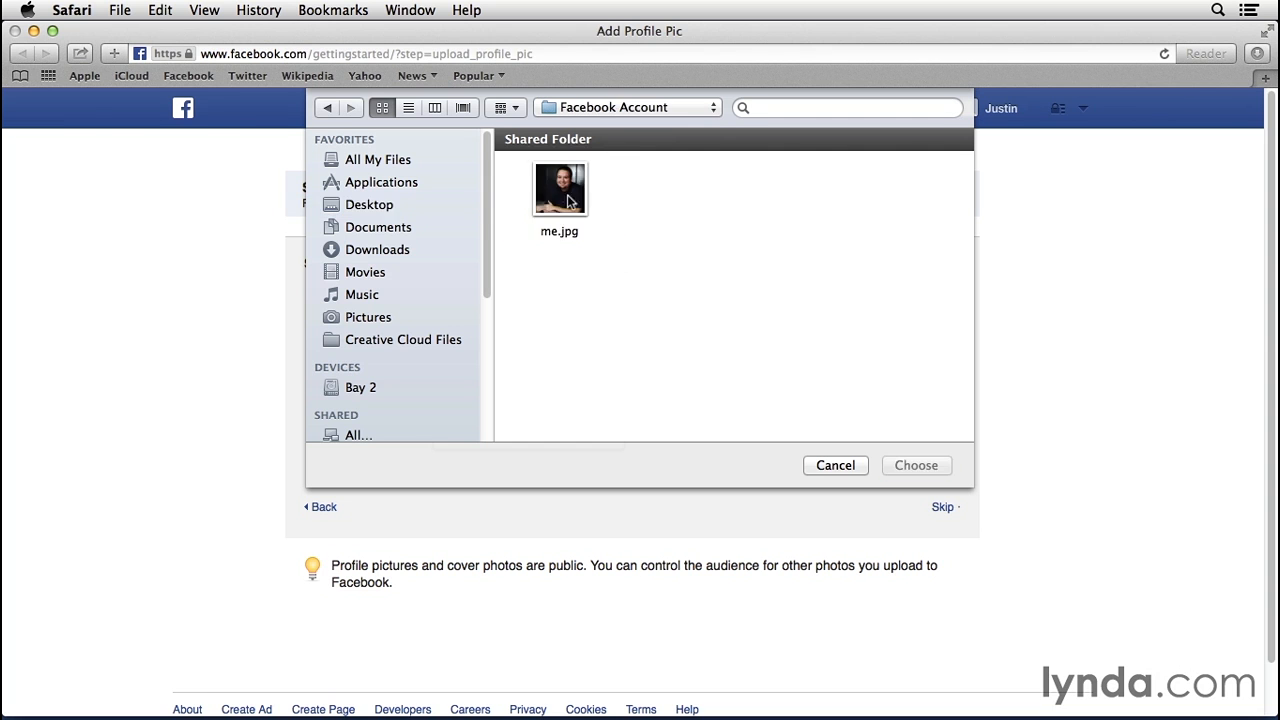
{"action": "left_click", "coordinate": [567, 200]}
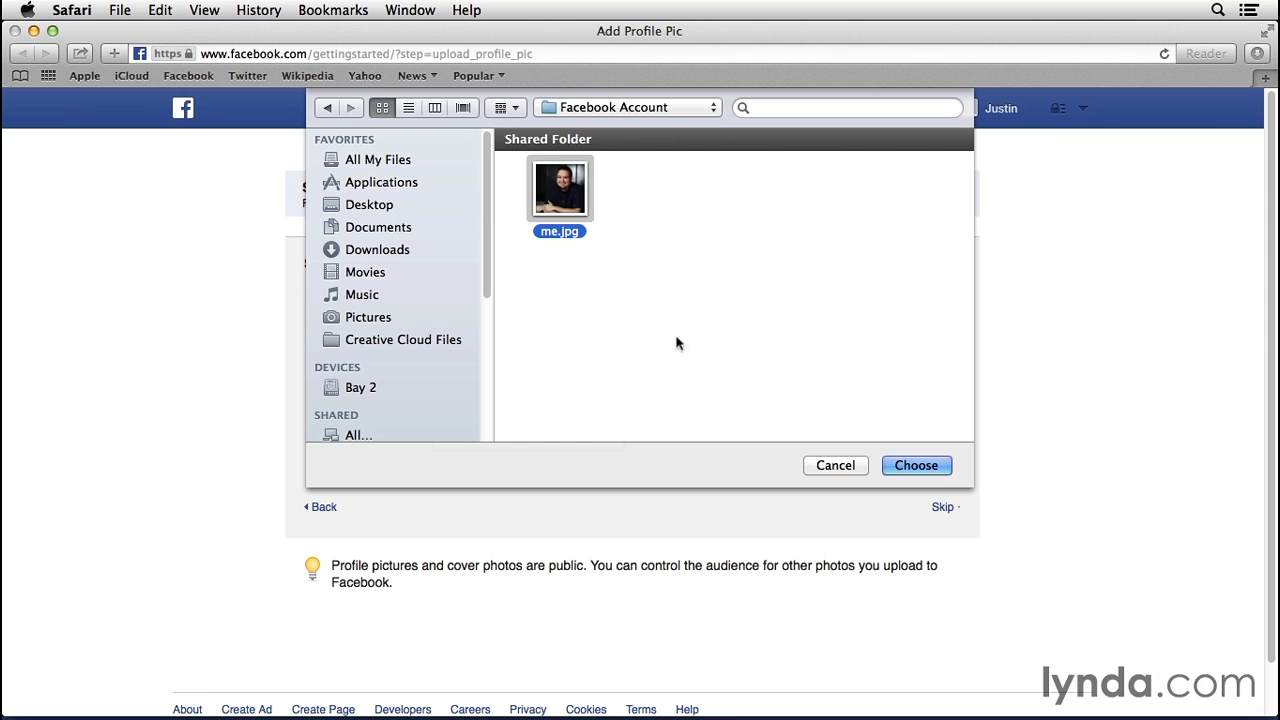
{"action": "left_click", "coordinate": [927, 467]}
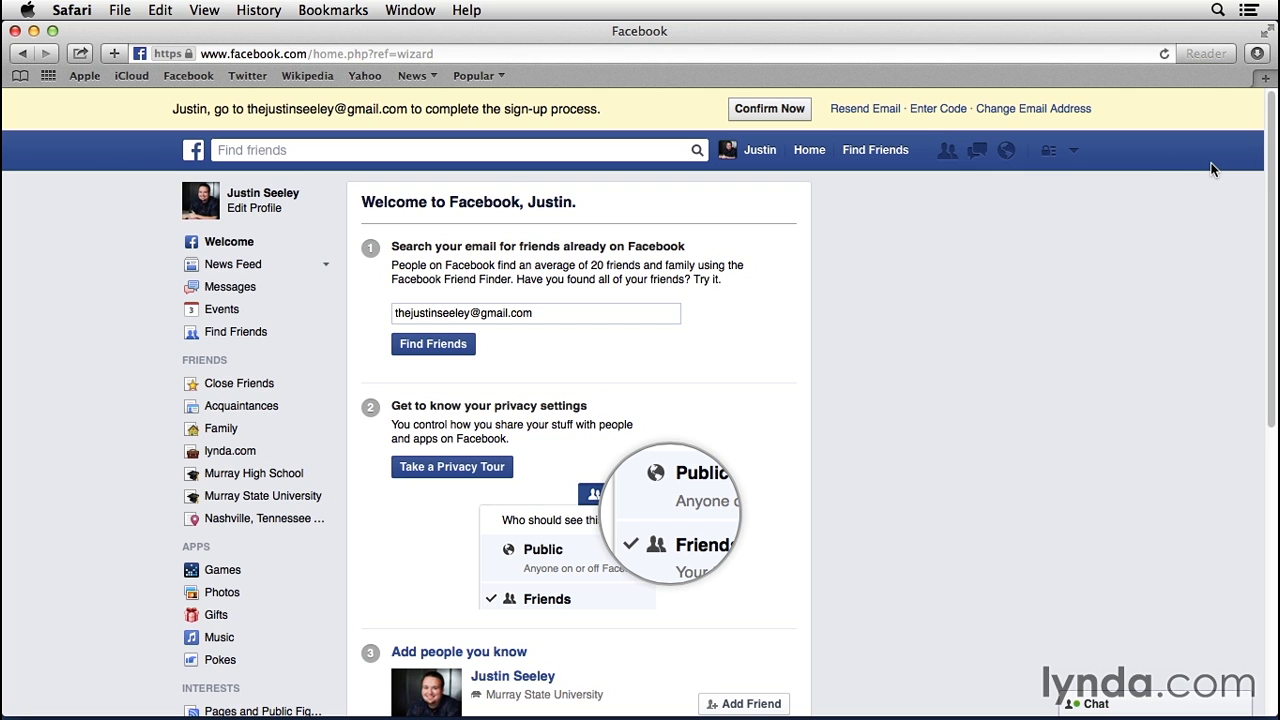
- Enter the emailed confirmation code, submit it, and close the confirmation to reach the News Feed
{"action": "left_click", "coordinate": [940, 112]}
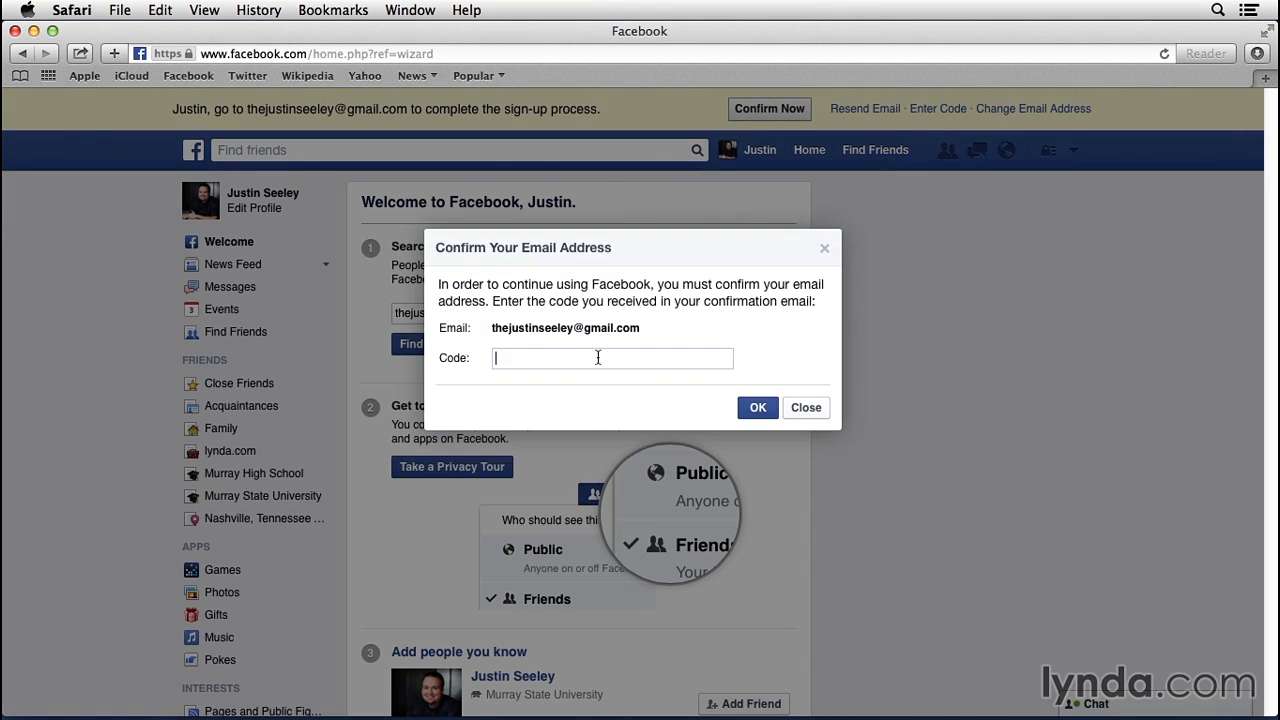
{"action": "left_click", "coordinate": [598, 357]}
{"action": "left_click", "coordinate": [760, 414]}
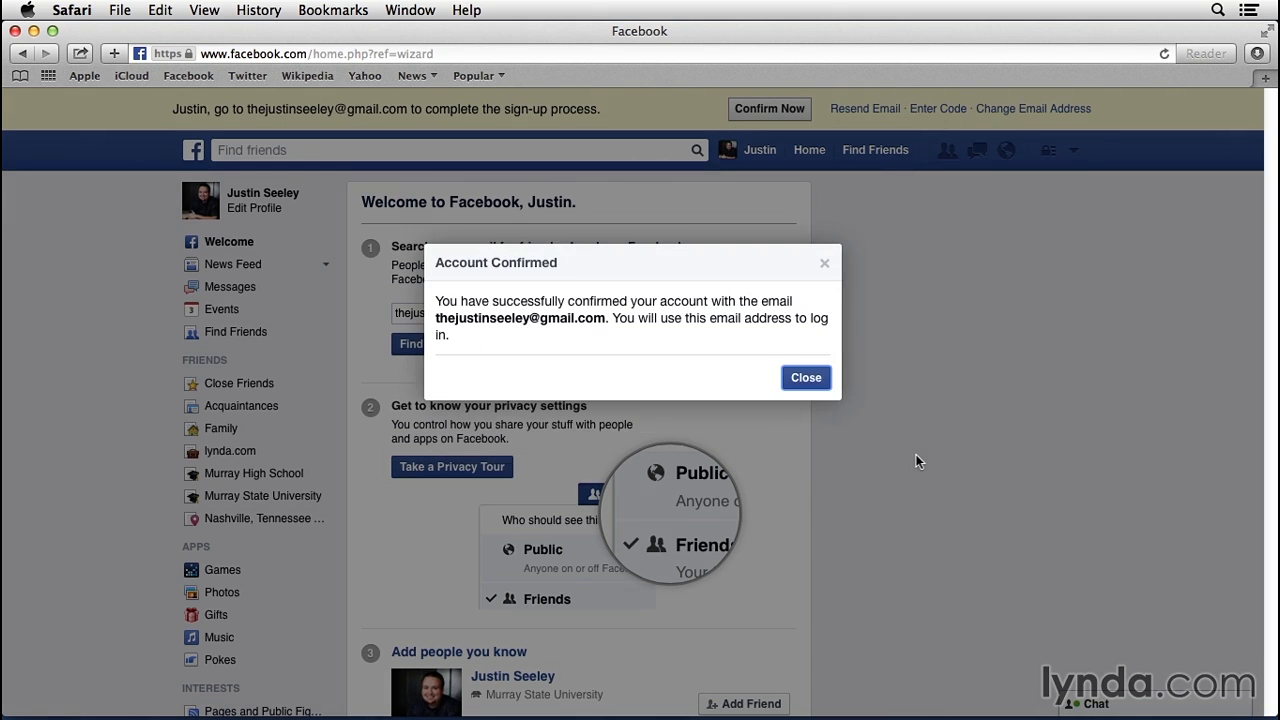
{"action": "left_click", "coordinate": [818, 381]}
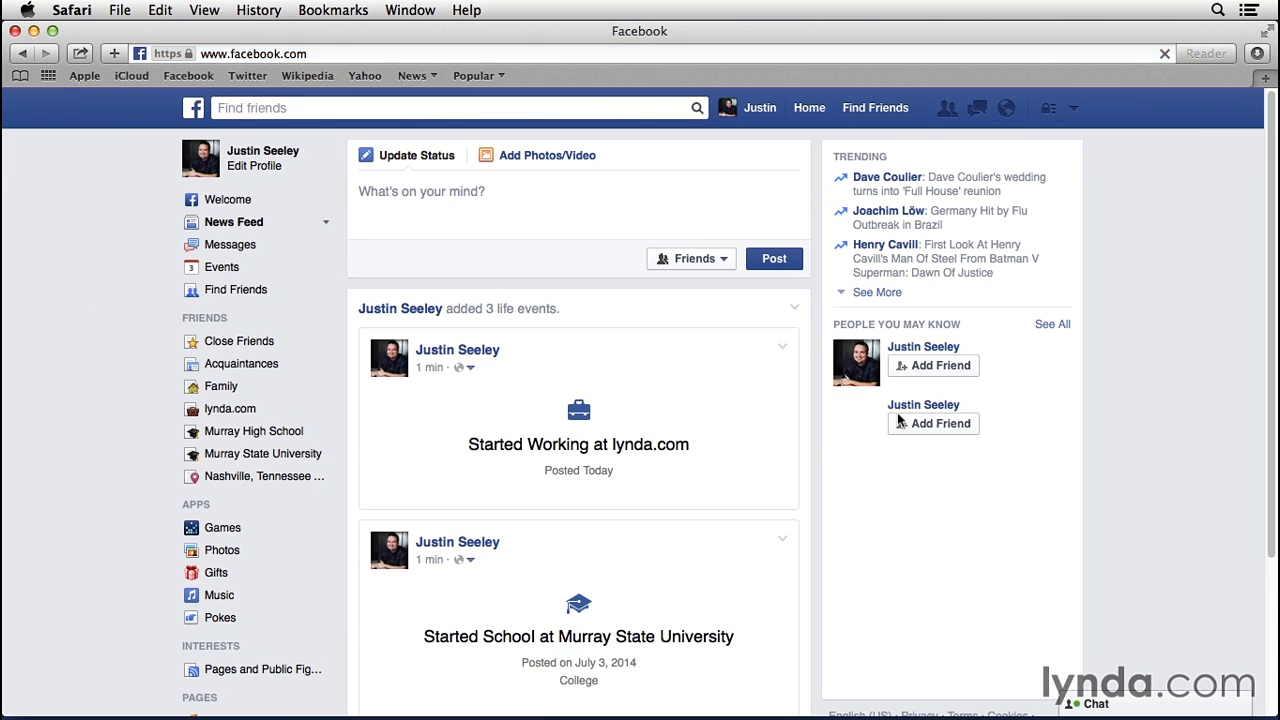